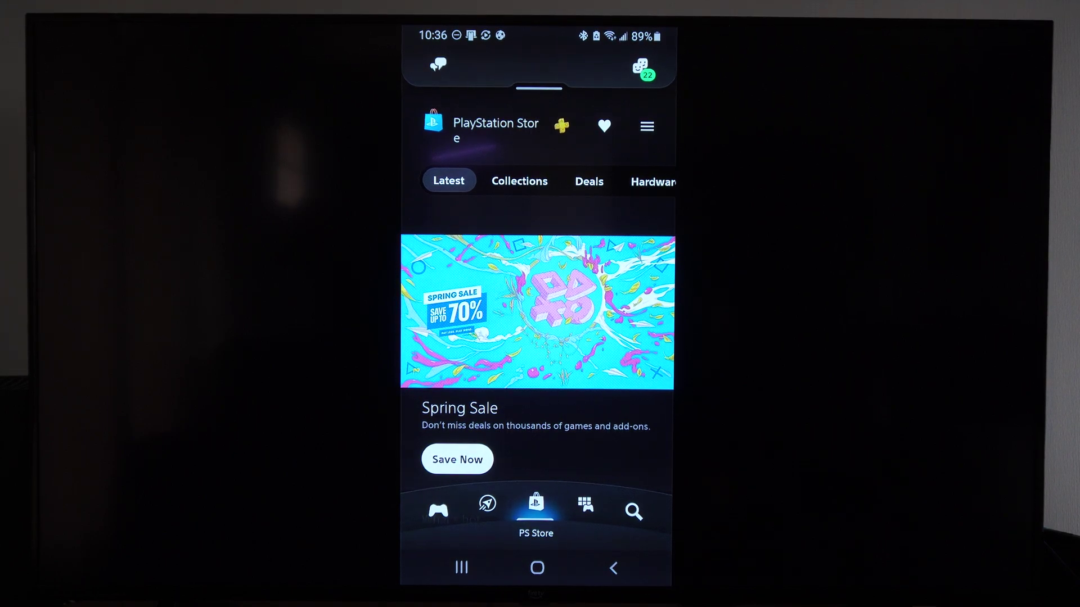
scroll(538, 337, "down", 2)
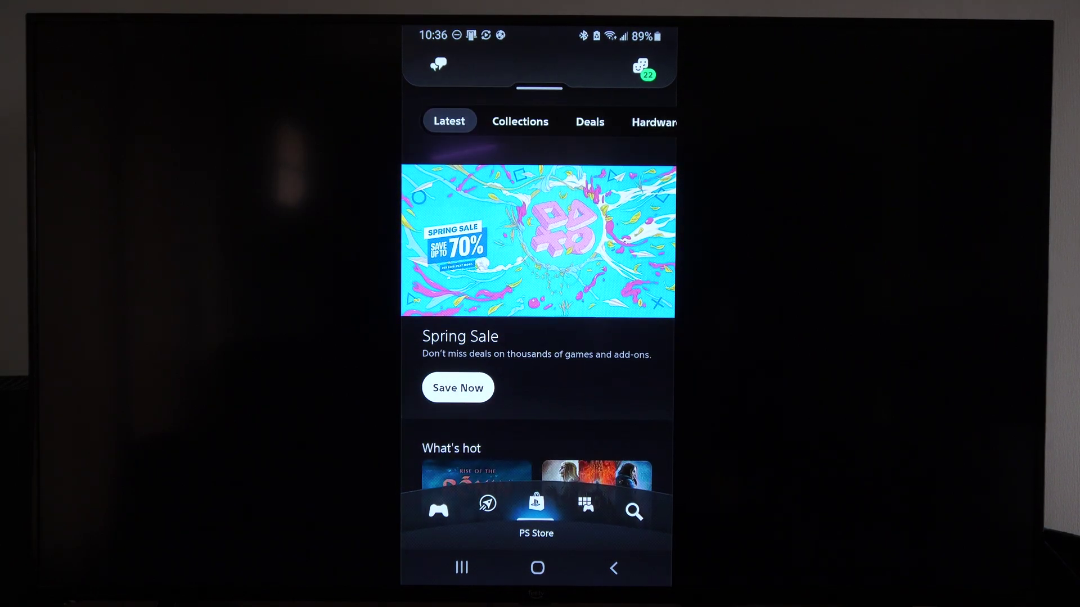
scroll(538, 338, "down", 5)
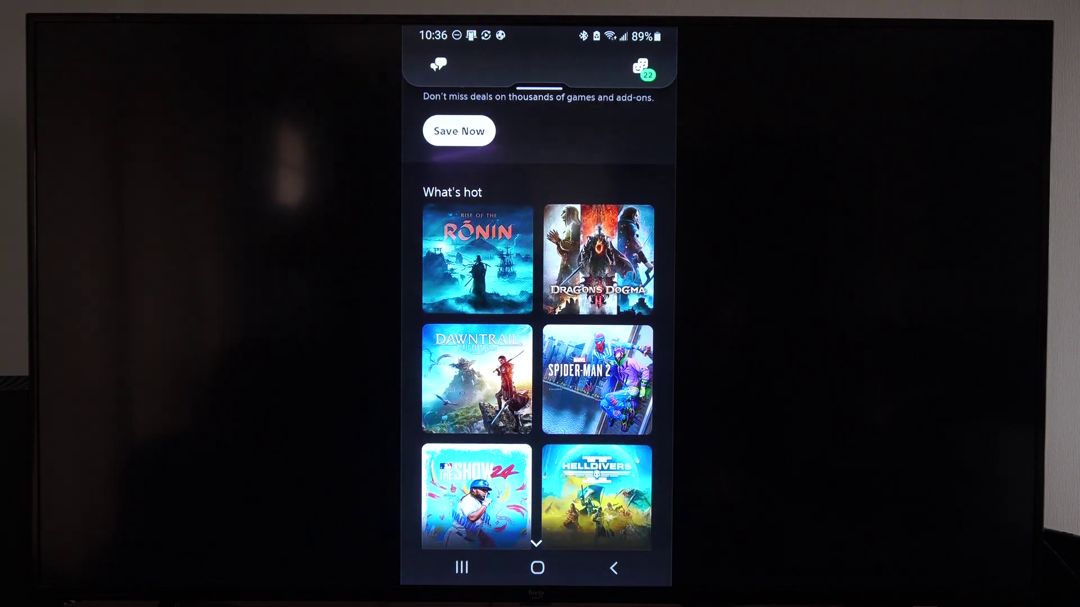
scroll(537, 338, "up", 8)
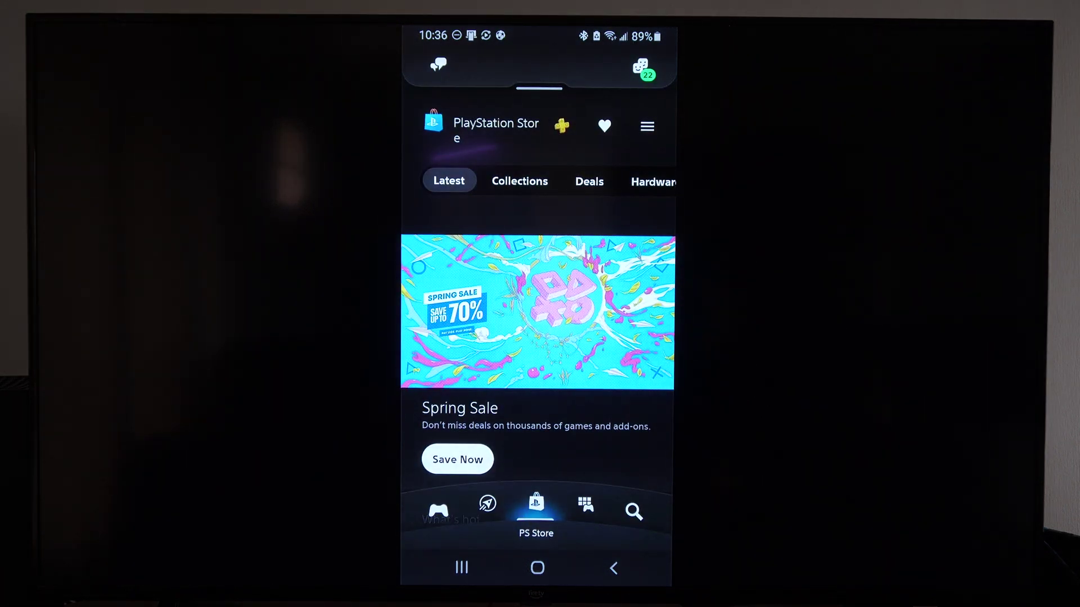
Switch from the PlayStation Store to the Game Library.
left_click(585, 506)
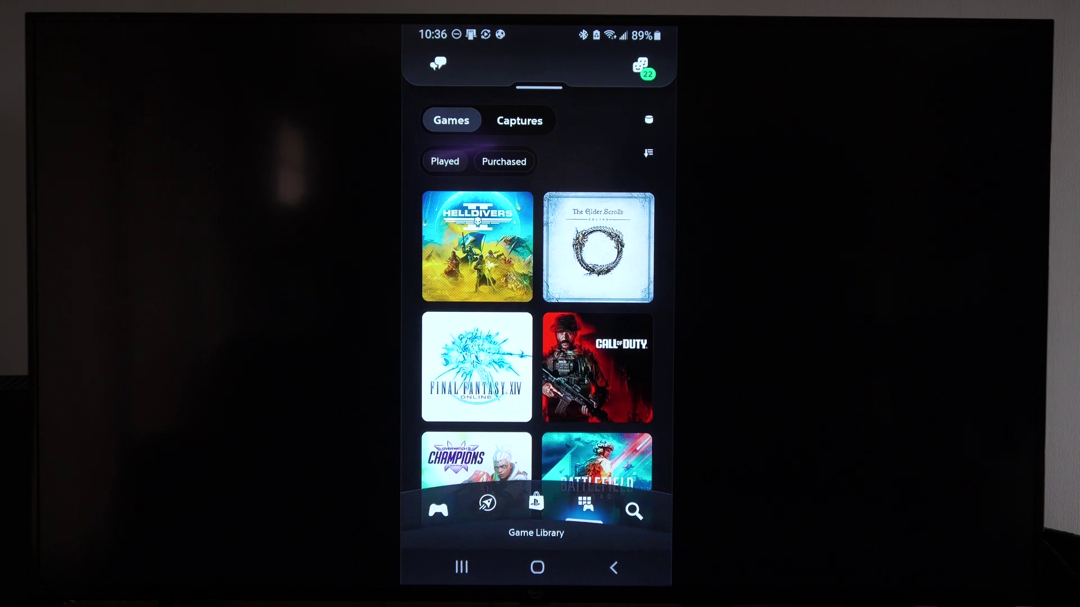
Open console storage management from the Game Library's storage icon.
left_click(649, 120)
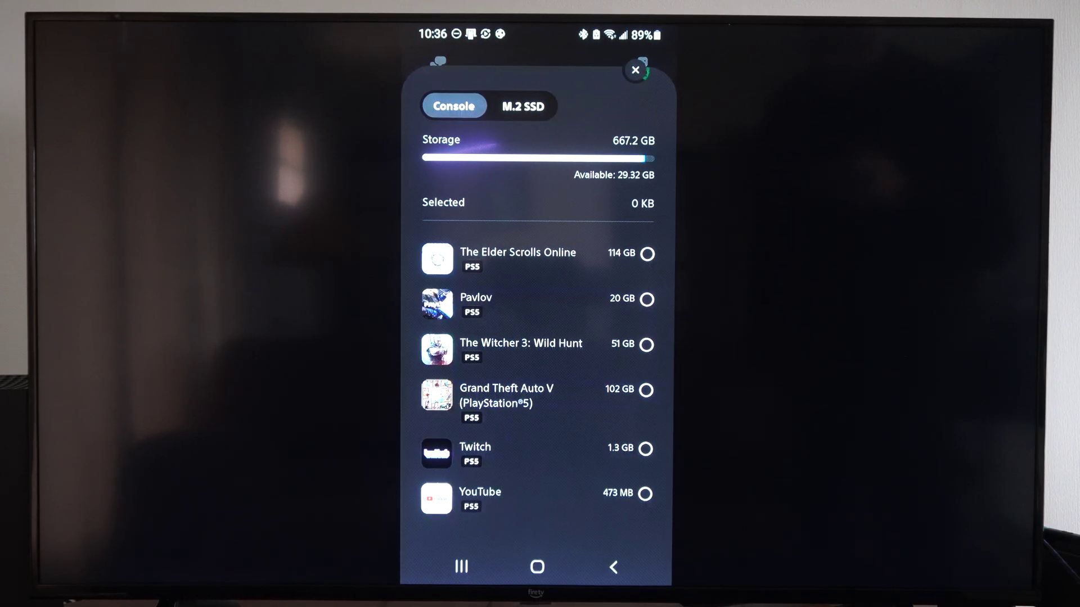
scroll(540, 371, "down", 1)
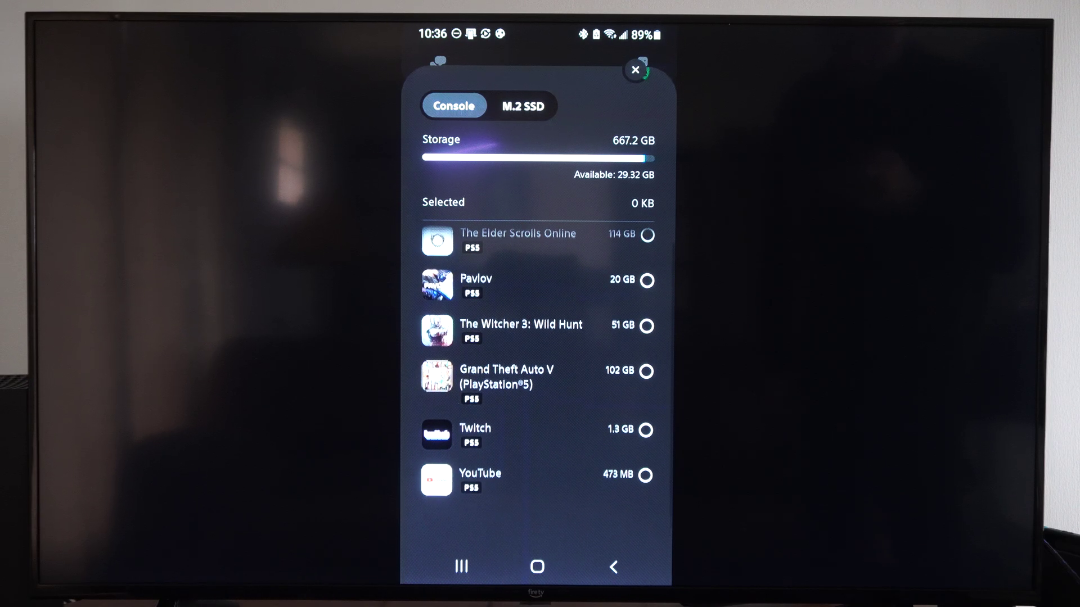
Select Twitch in console storage and confirm deleting it.
left_click(645, 432)
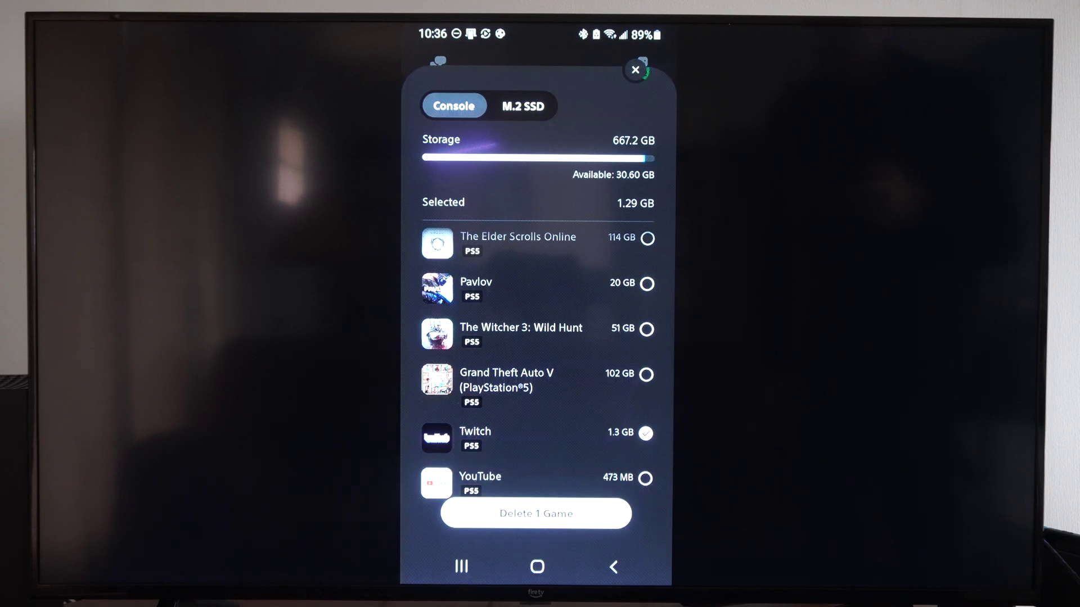
left_click(535, 513)
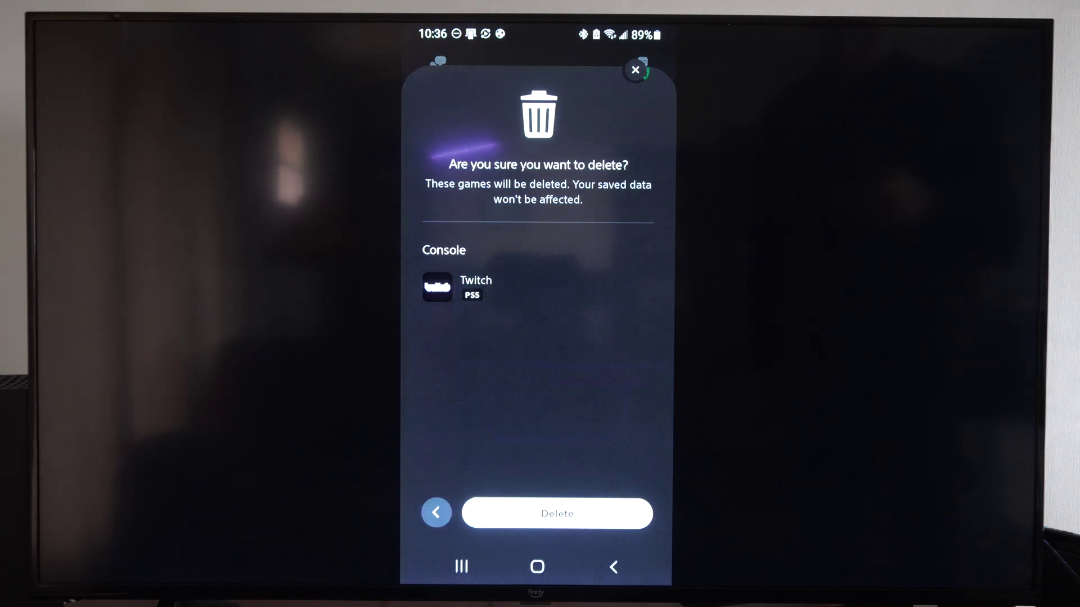
left_click(557, 513)
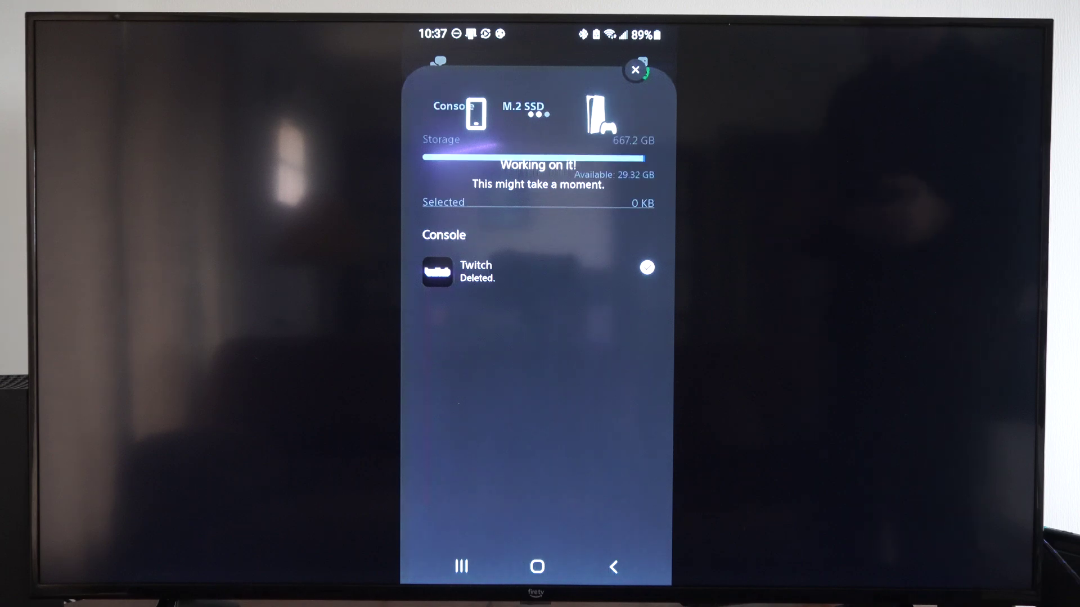
On the M.2 SSD list, select LEGO 2K Drive (9.74 GB) for deletion.
left_click(523, 105)
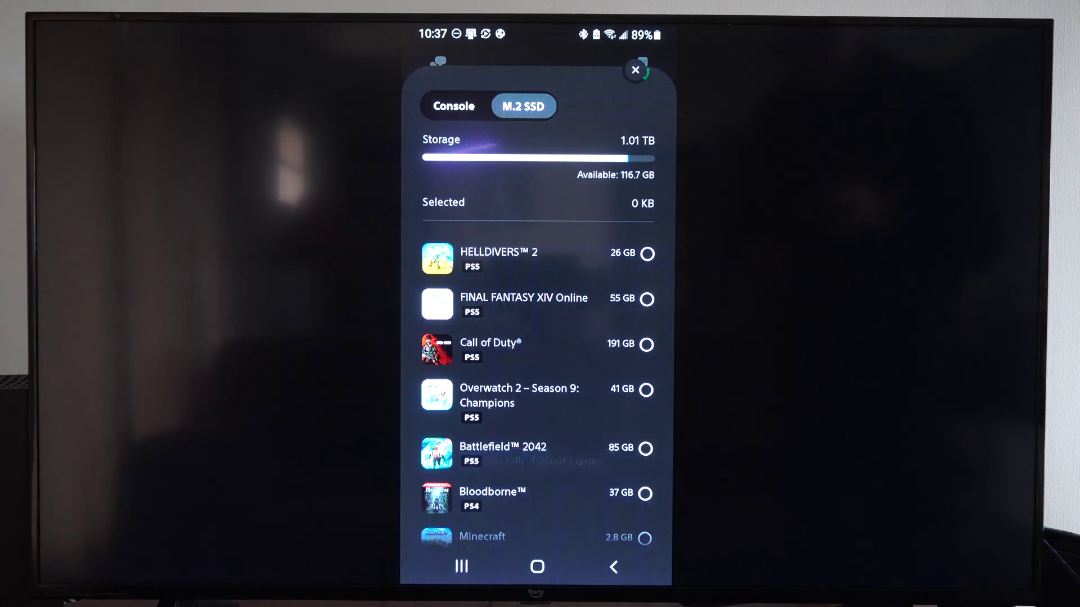
scroll(538, 388, "down", 2)
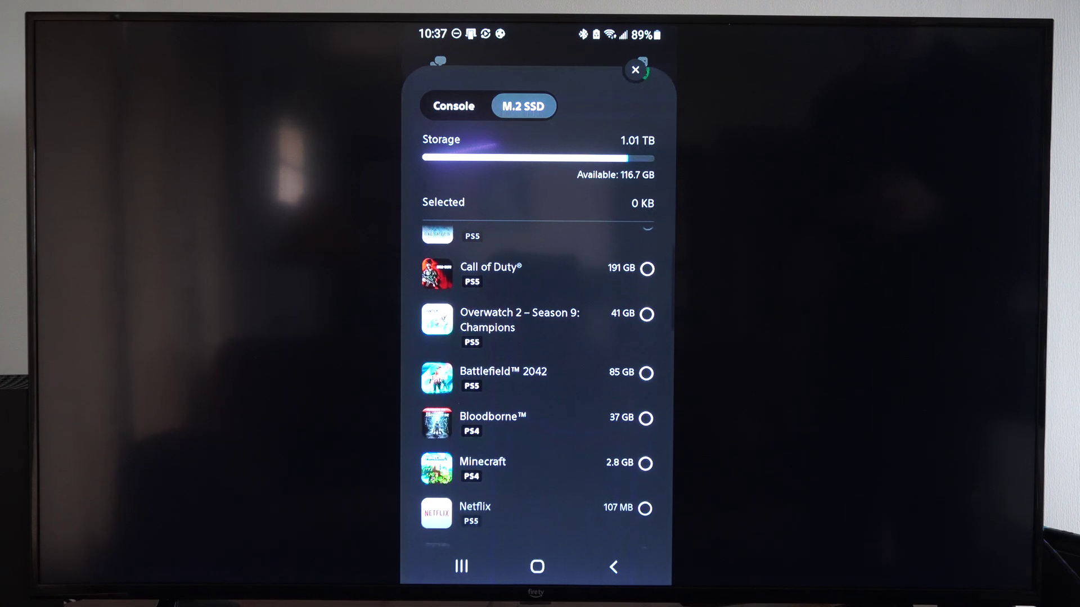
scroll(537, 388, "down", 2)
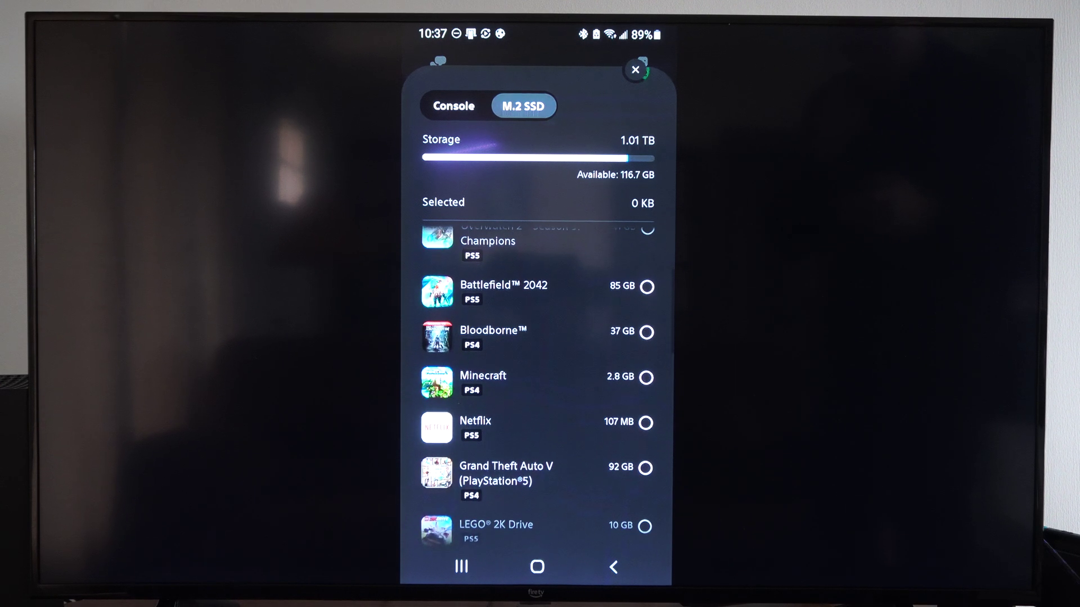
scroll(537, 388, "down", 3)
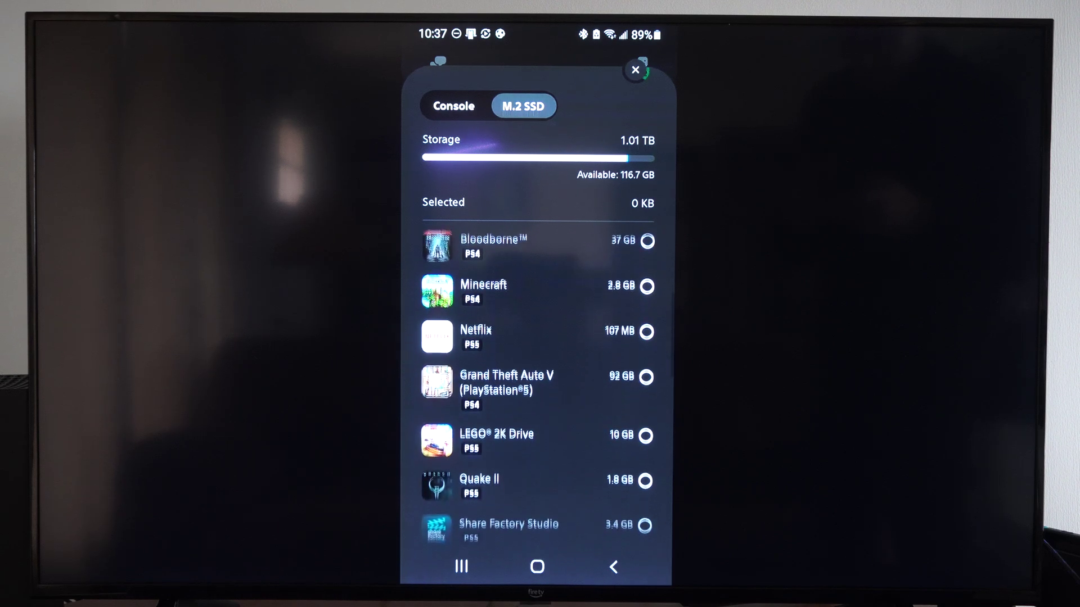
left_click(646, 398)
scroll(537, 388, "down", 2)
scroll(537, 389, "down", 4)
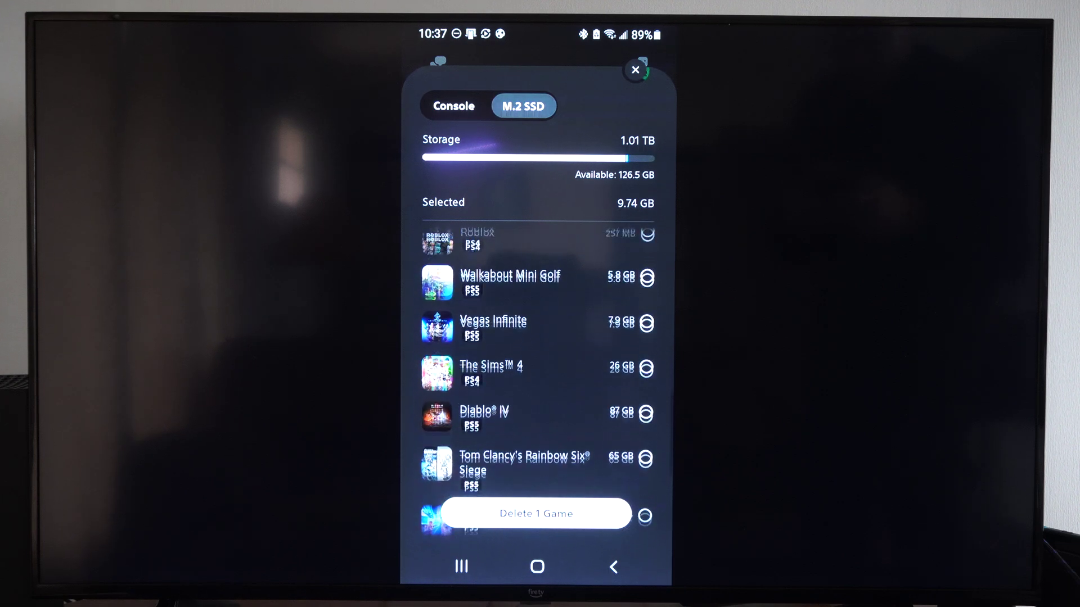
scroll(538, 388, "down", 3)
Delete the selected LEGO 2K Drive and confirm the deletion.
left_click(535, 513)
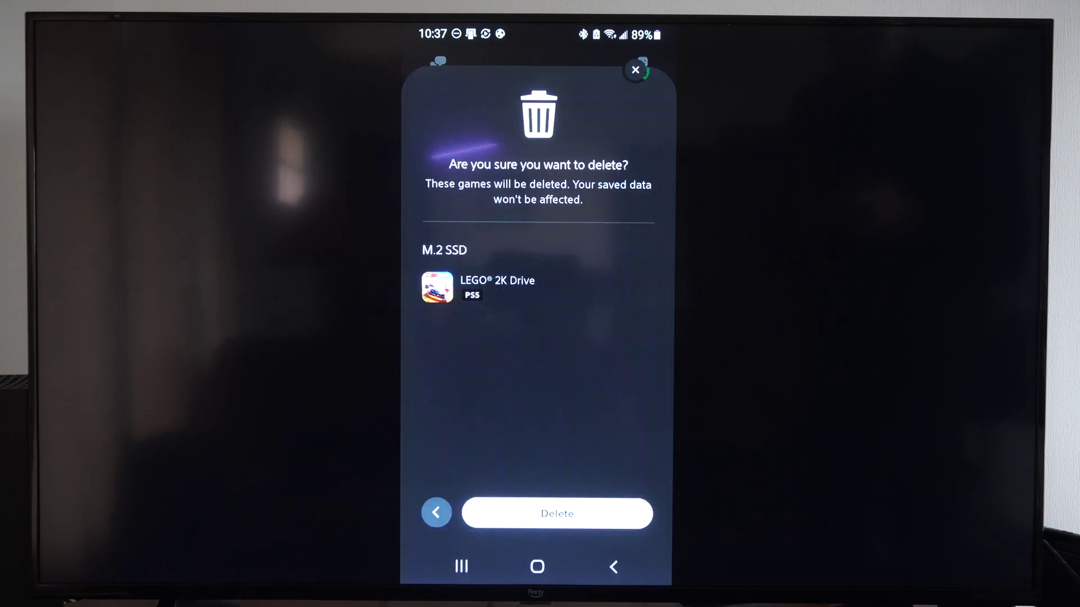
left_click(556, 513)
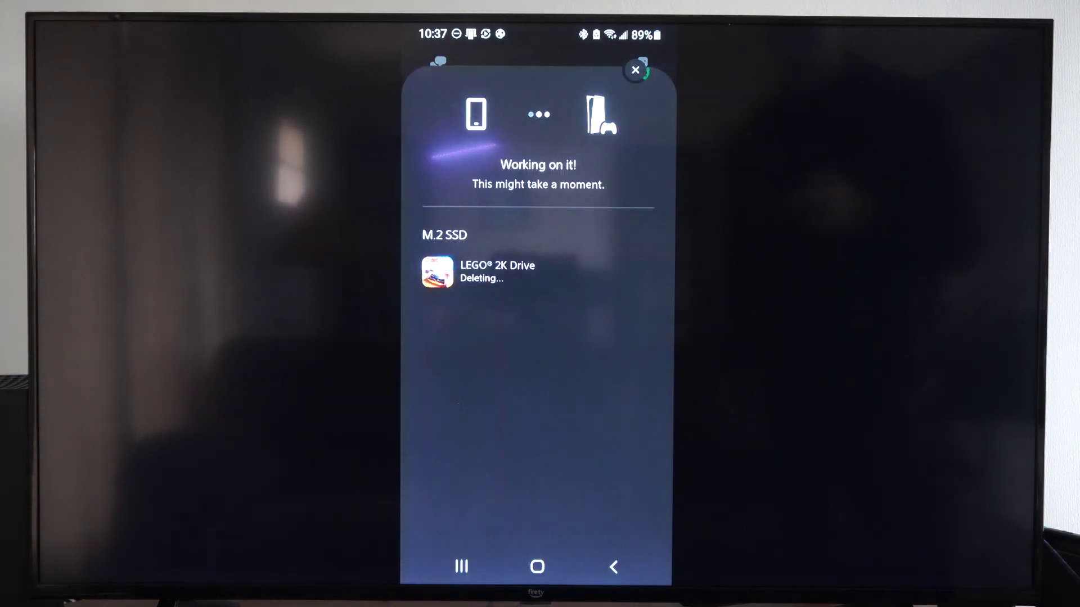